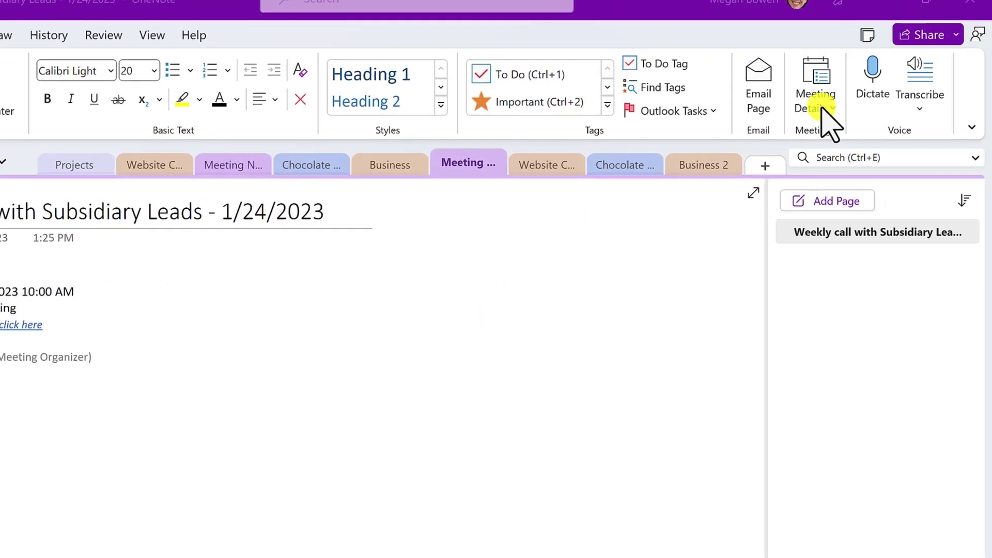
# Pick the April 11, 2023 3:00 PM Evergreen Project Review meeting from another day's meetings
pyautogui.click(826, 106)
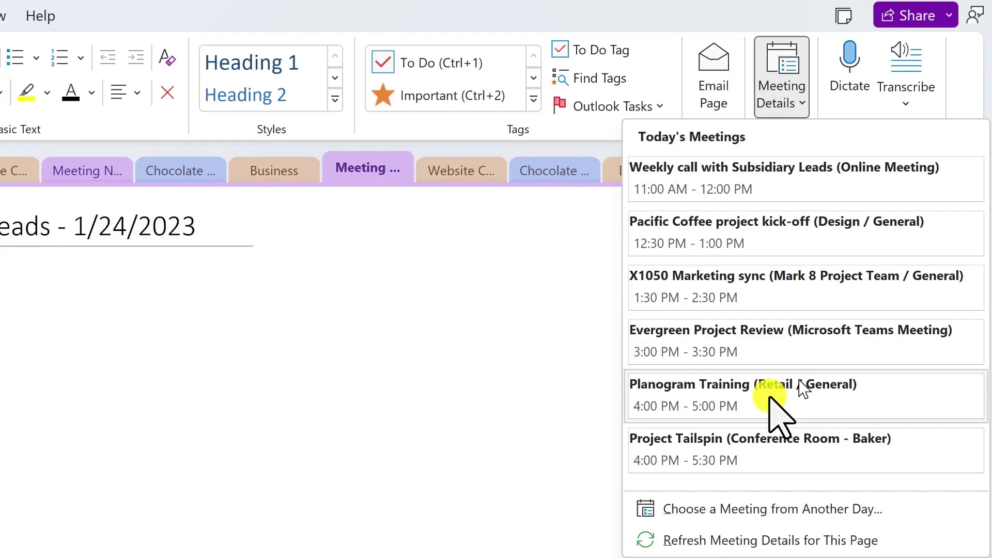
pyautogui.click(720, 511)
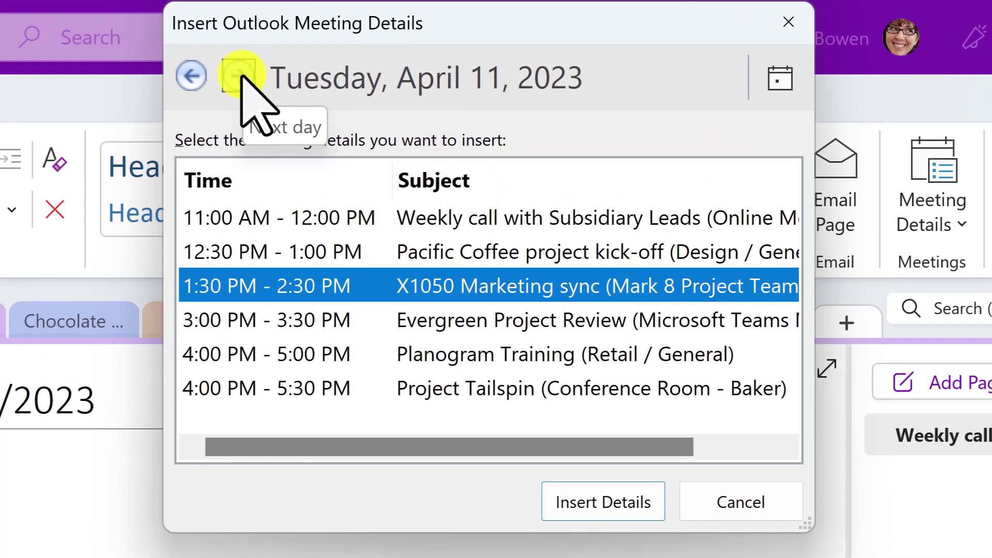
pyautogui.click(239, 76)
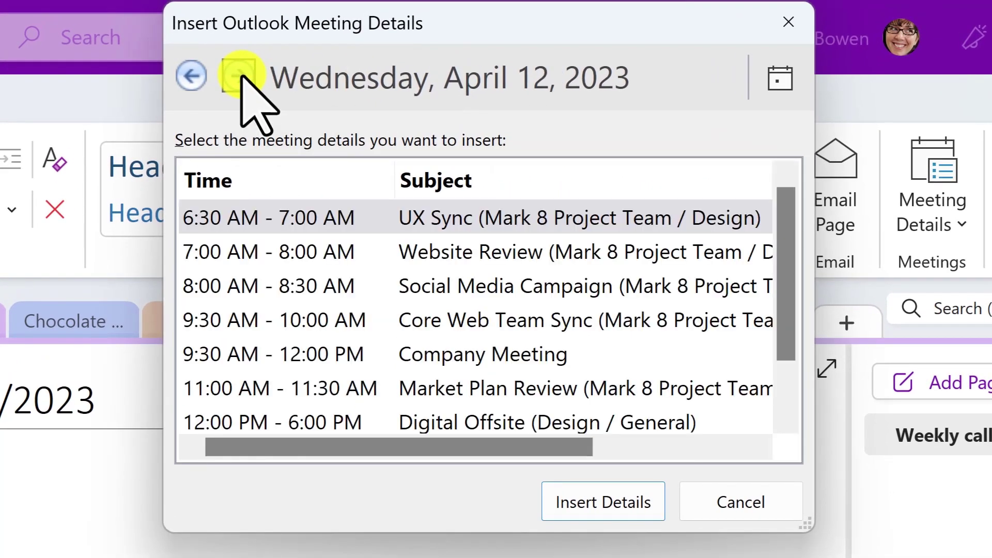
pyautogui.click(239, 76)
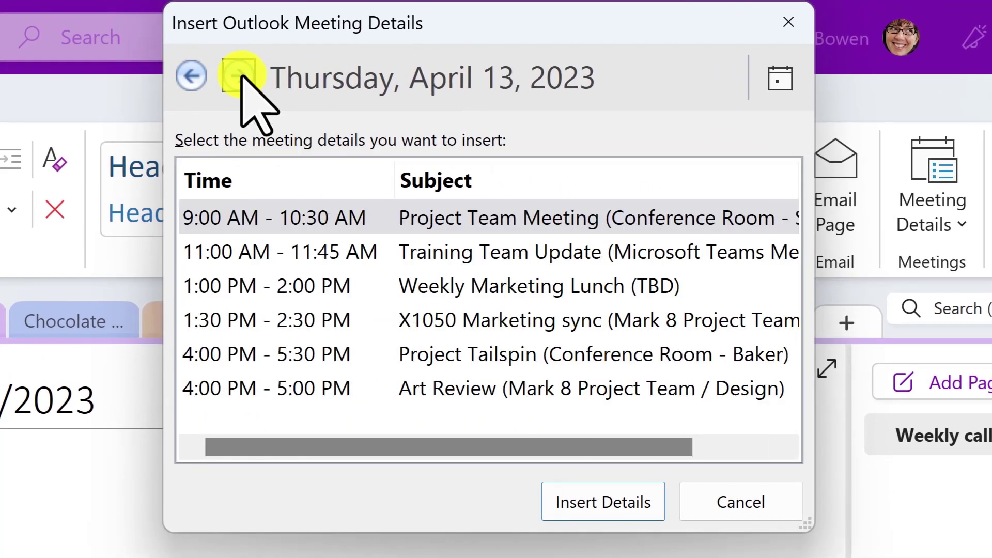
pyautogui.click(192, 77)
pyautogui.click(191, 76)
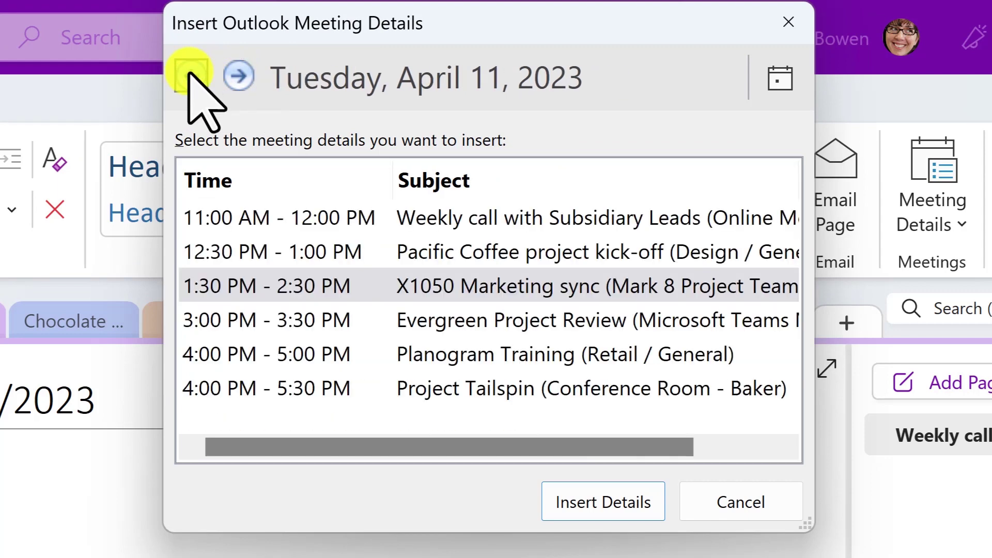
pyautogui.click(412, 313)
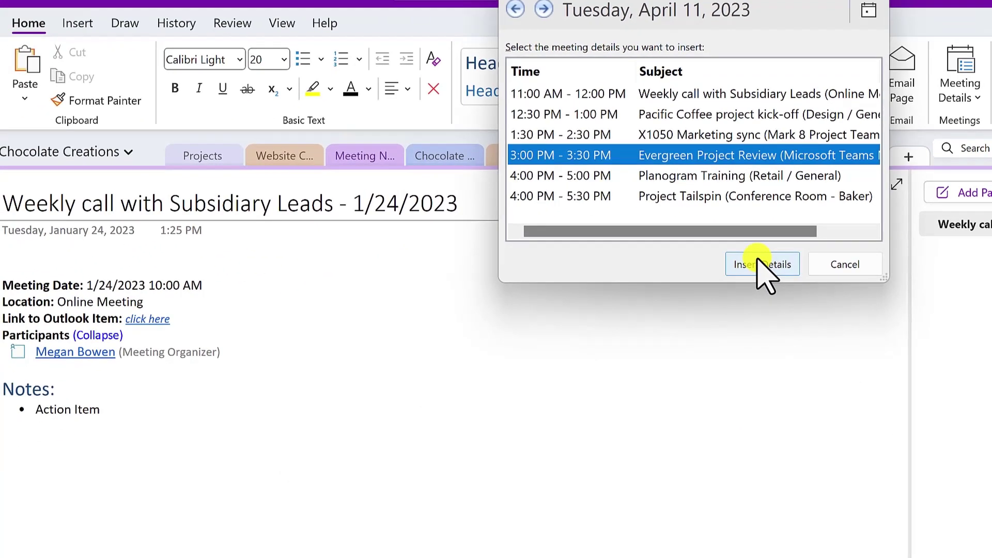
# Insert the Evergreen Project Review meeting details onto a new page
pyautogui.click(758, 262)
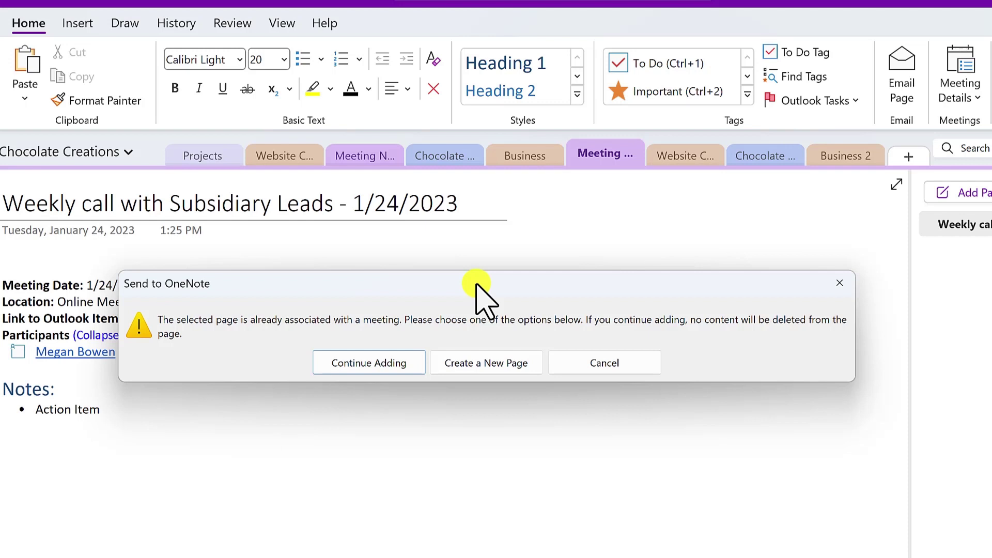
pyautogui.click(484, 364)
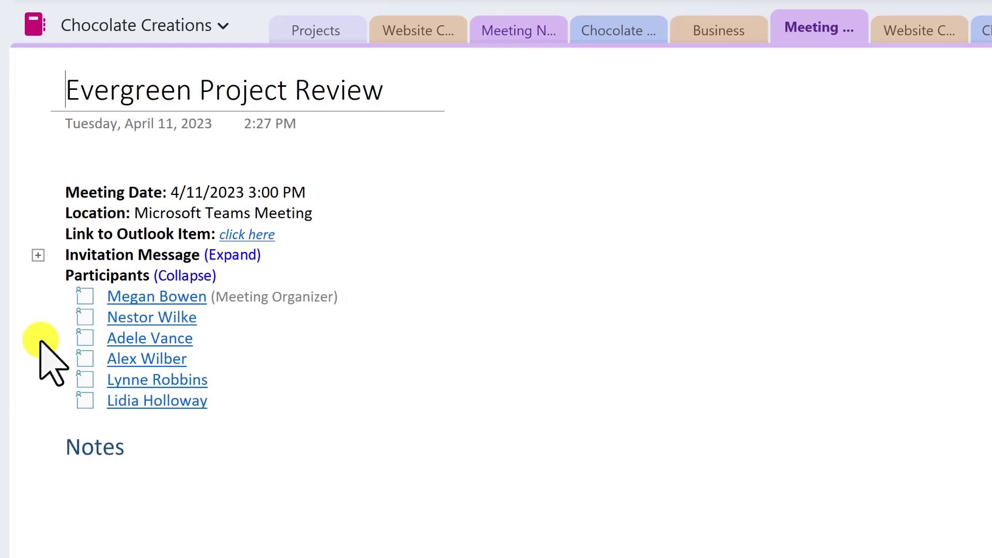
# Remove one attendee and their leftover line from the participants list
pyautogui.click(66, 336)
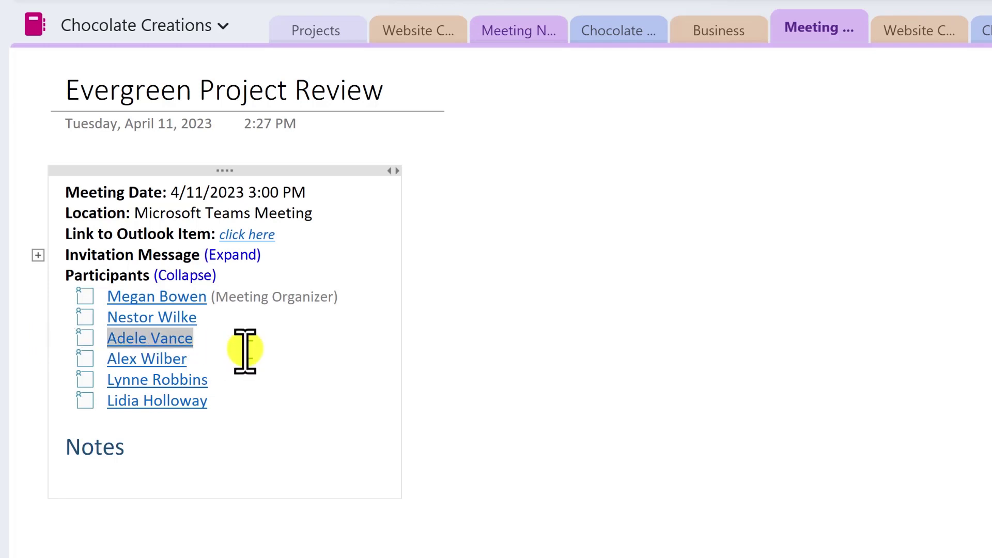
pyautogui.press('BackSpace')
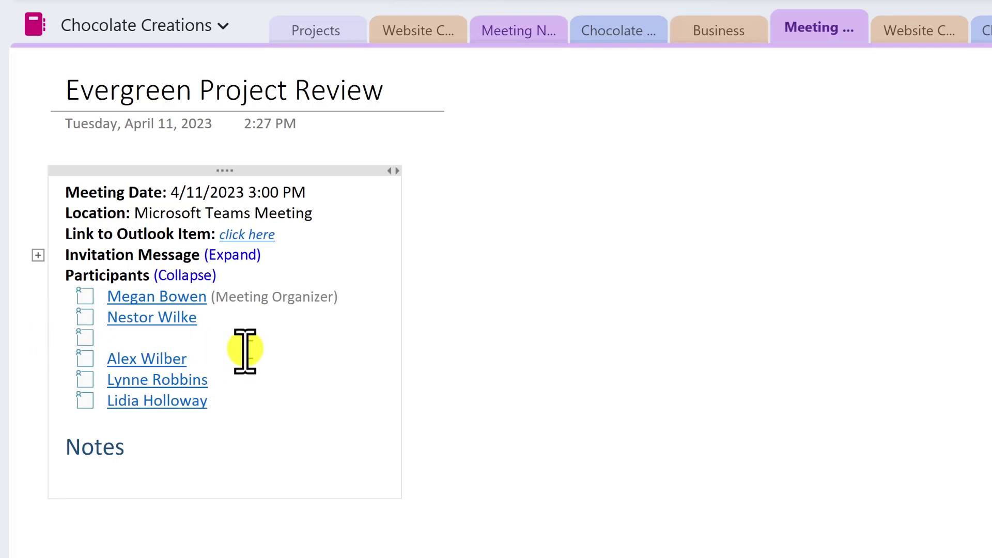
pyautogui.press('BackSpace')
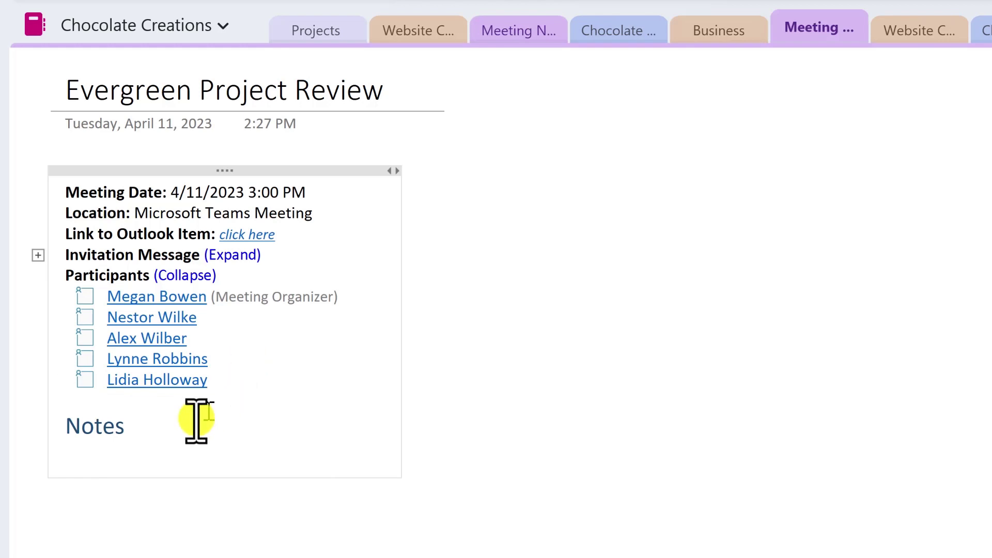
# Add a Notes bullet list: Create social media plan, Review updates to Chocolate Creations website, Buy cookies, Eat cookies
pyautogui.click(161, 453)
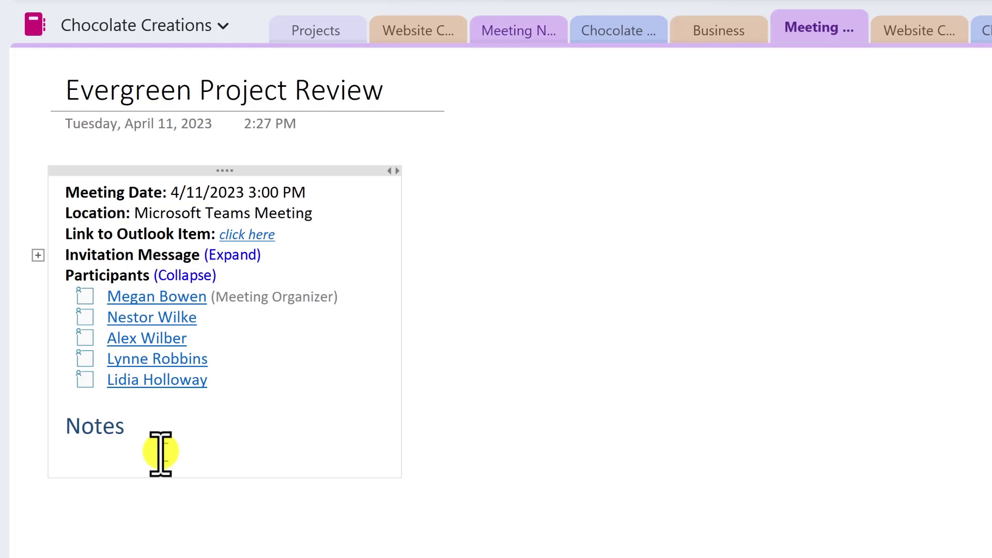
pyautogui.hotkey('ctrl', '.')
pyautogui.write('Create social media plan')
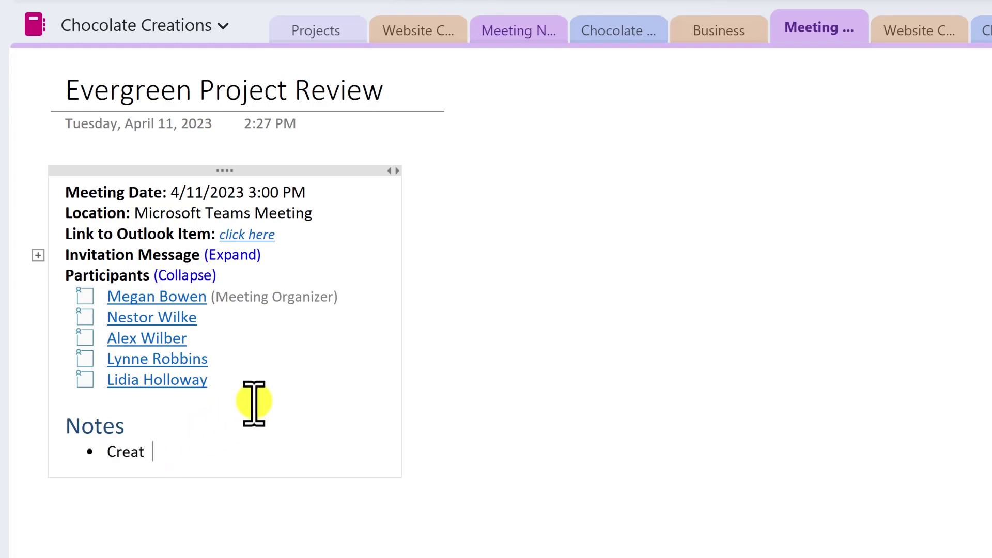
pyautogui.press('Return')
pyautogui.write('Review updates to Chocolate Creations website')
pyautogui.press('Return')
pyautogui.write('Buy cookies')
pyautogui.press('Return')
pyautogui.write('Eat cookies')
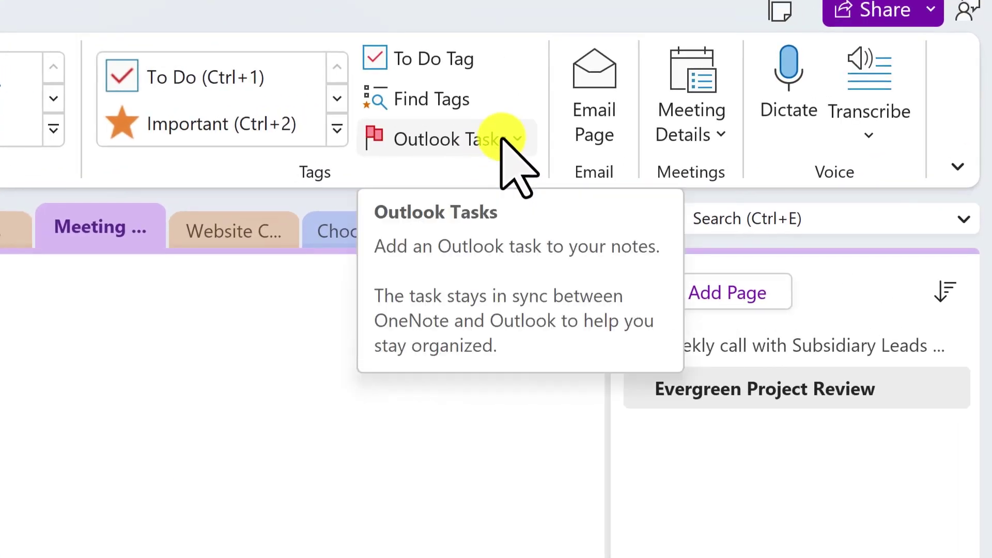
# Flag the Create social media plan note as an Outlook task due Tomorrow
pyautogui.click(510, 139)
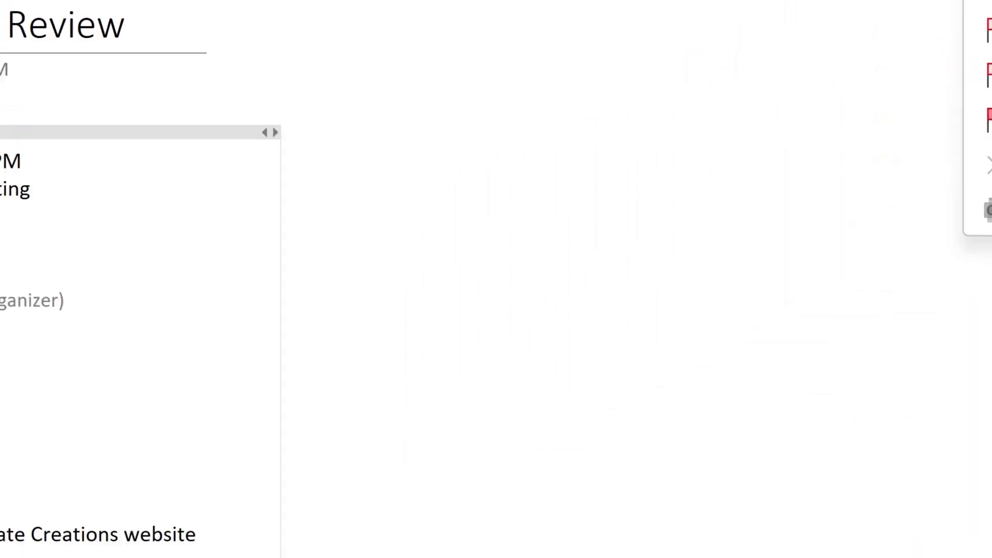
pyautogui.click(473, 227)
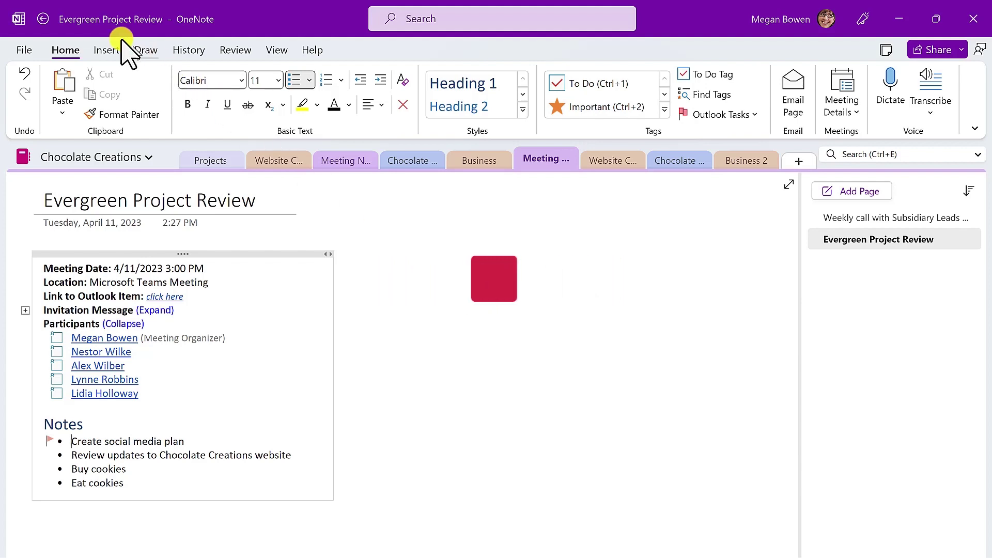
# Open Insert > Page Templates and expand the Business template category
pyautogui.click(110, 51)
pyautogui.click(666, 89)
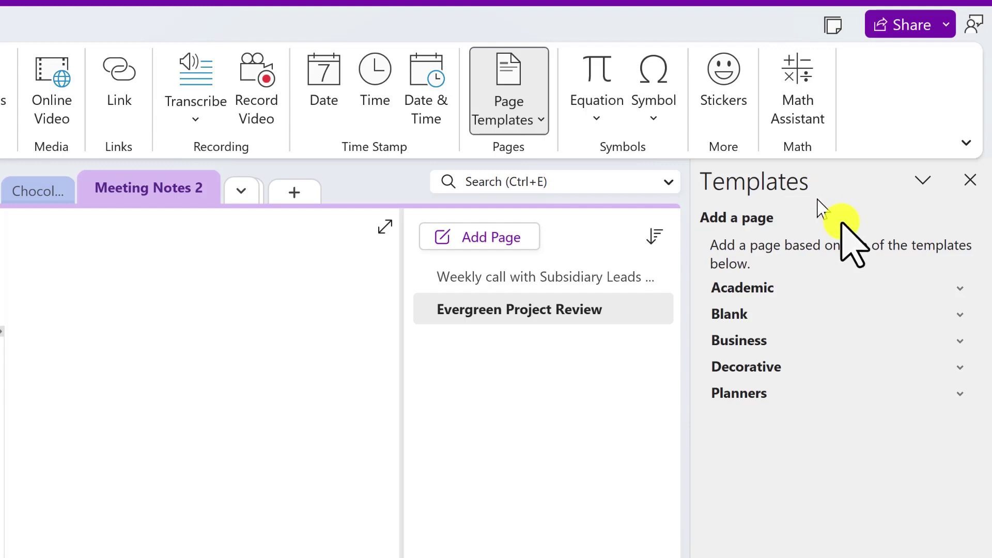
pyautogui.click(960, 314)
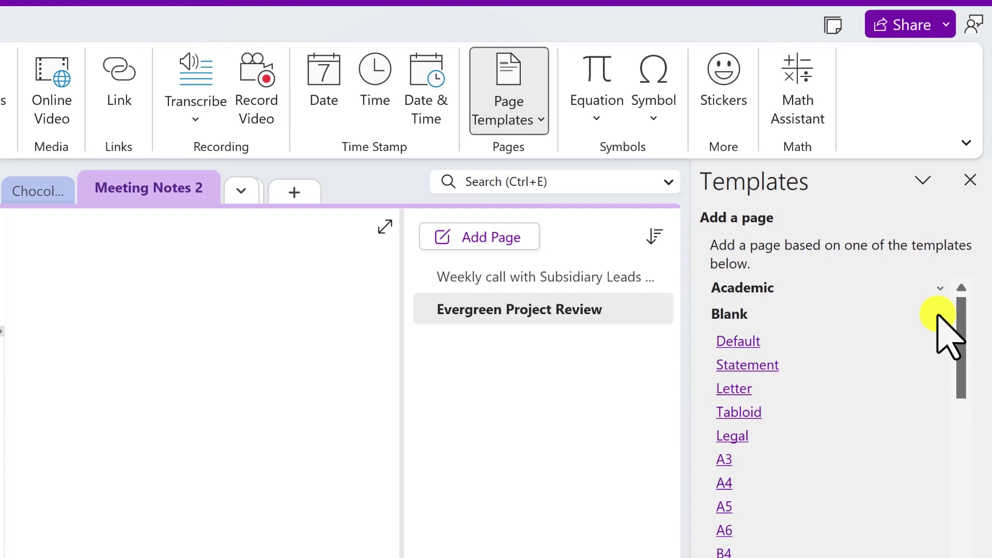
pyautogui.click(938, 315)
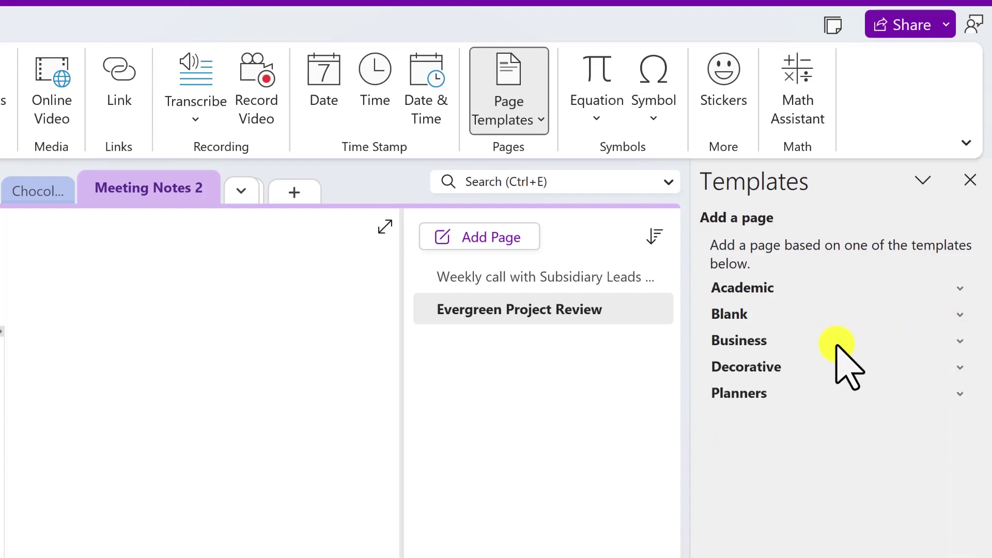
pyautogui.click(834, 343)
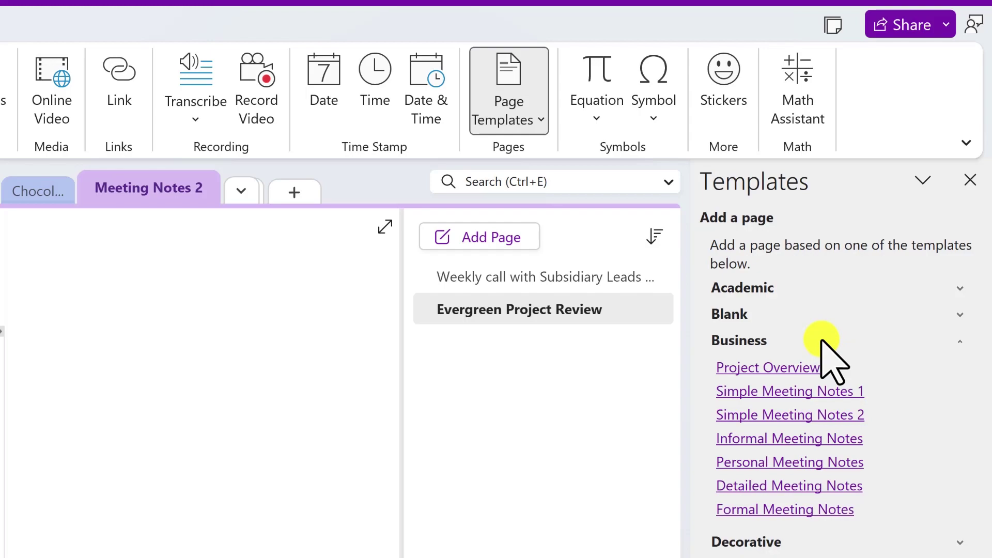
# Add Simple Meeting Notes 2 and Project Overview pages, then review the Meeting Title page
pyautogui.click(805, 415)
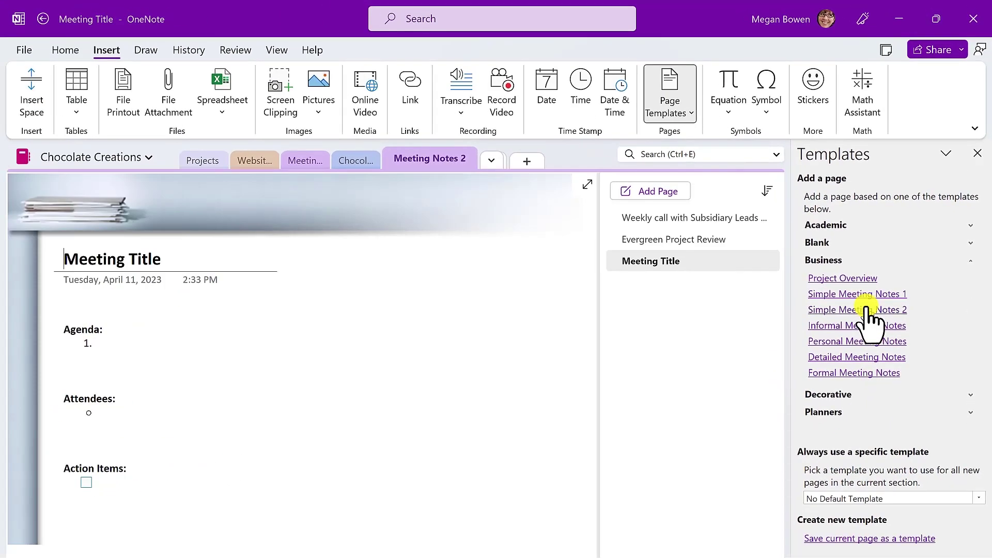
pyautogui.click(844, 279)
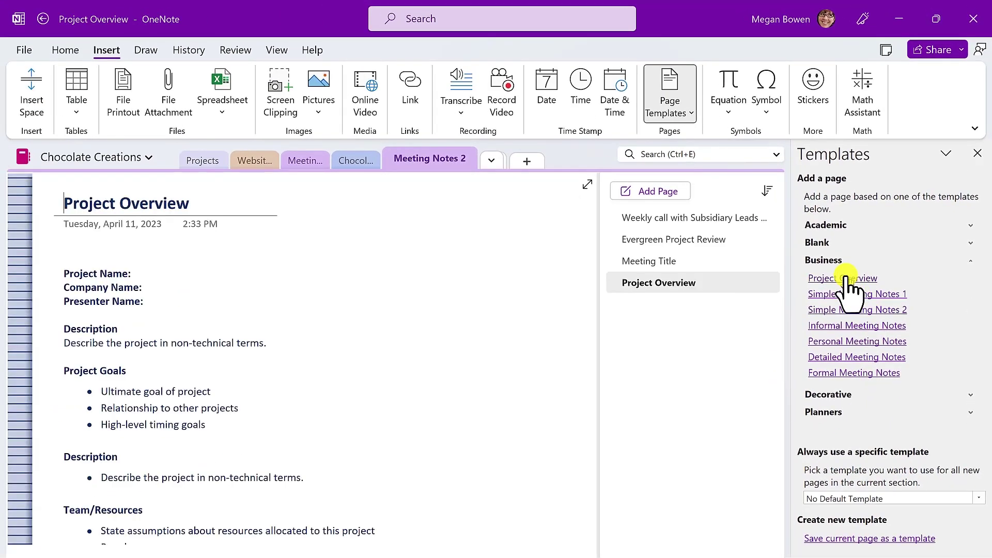
pyautogui.click(652, 261)
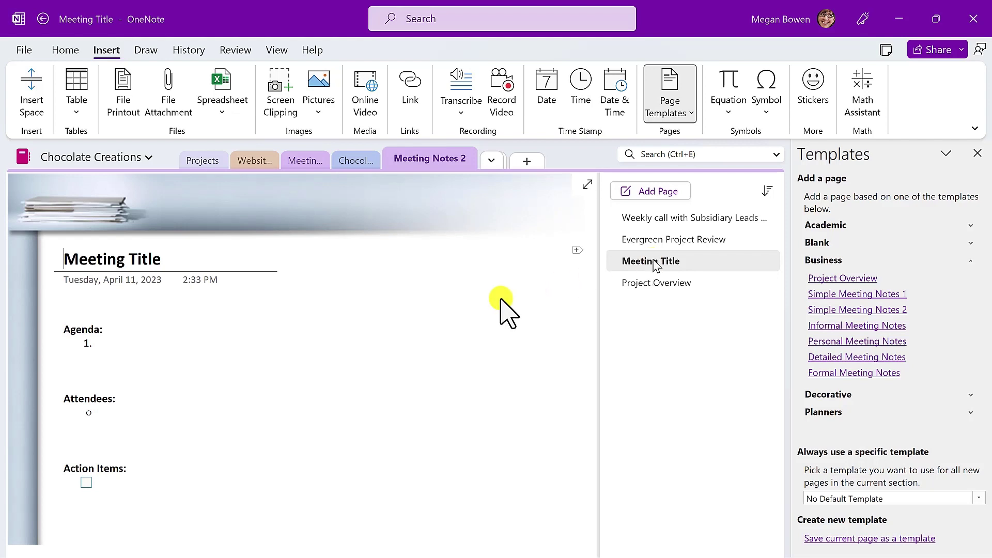
pyautogui.scroll(-3, 258, 366)
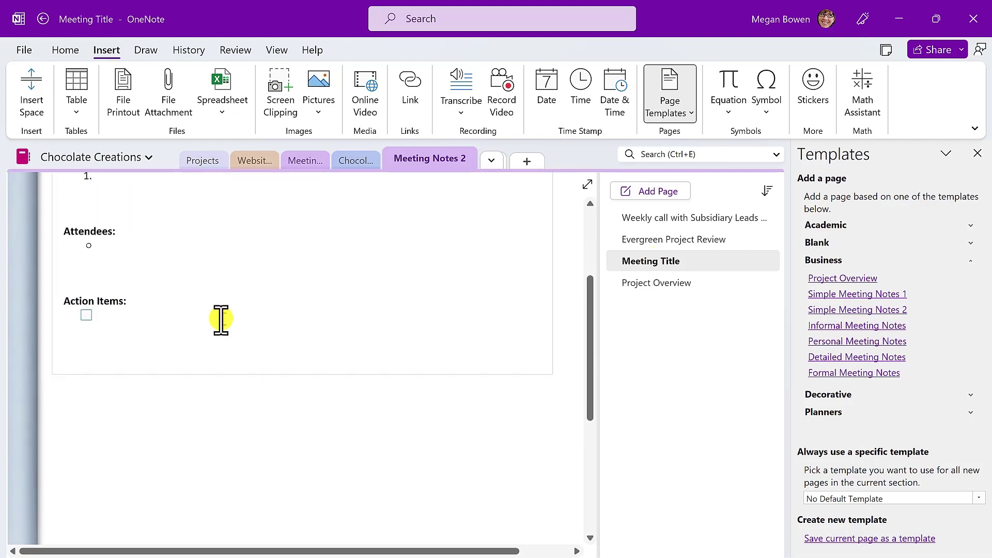
pyautogui.scroll(3, 220, 323)
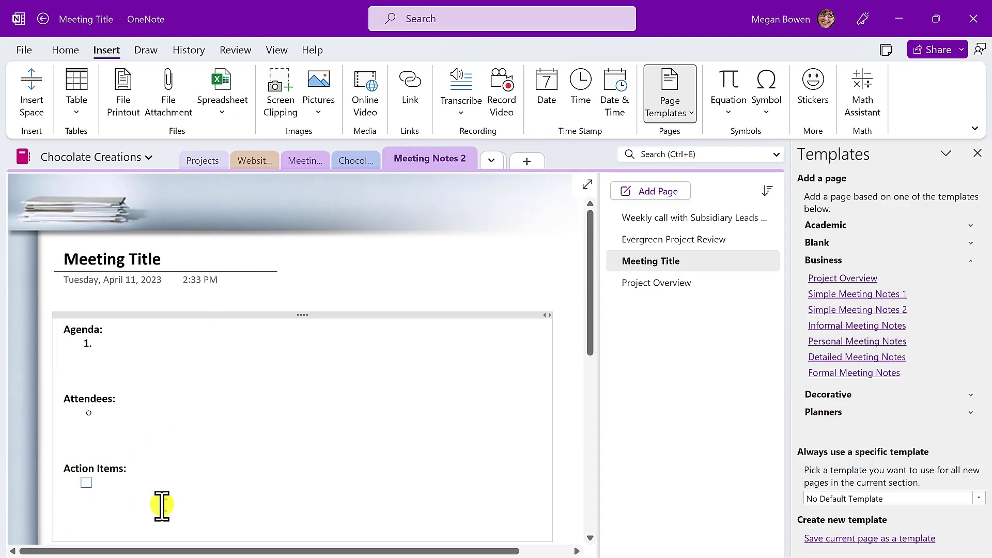
pyautogui.scroll(-3, 162, 506)
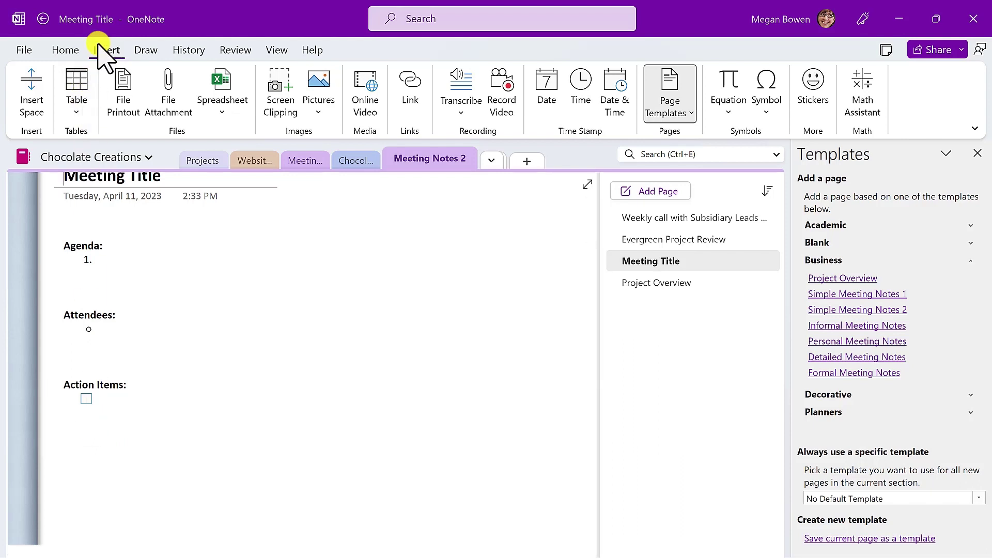
# Jump to the Evergreen Project Review notes via Home > Meeting Details > Today's Meetings
pyautogui.click(67, 51)
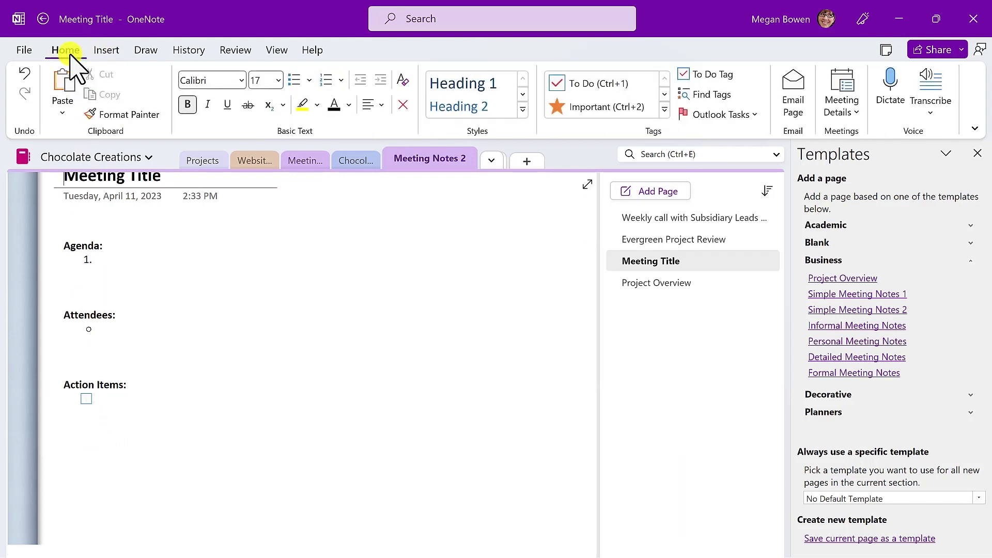
pyautogui.click(842, 111)
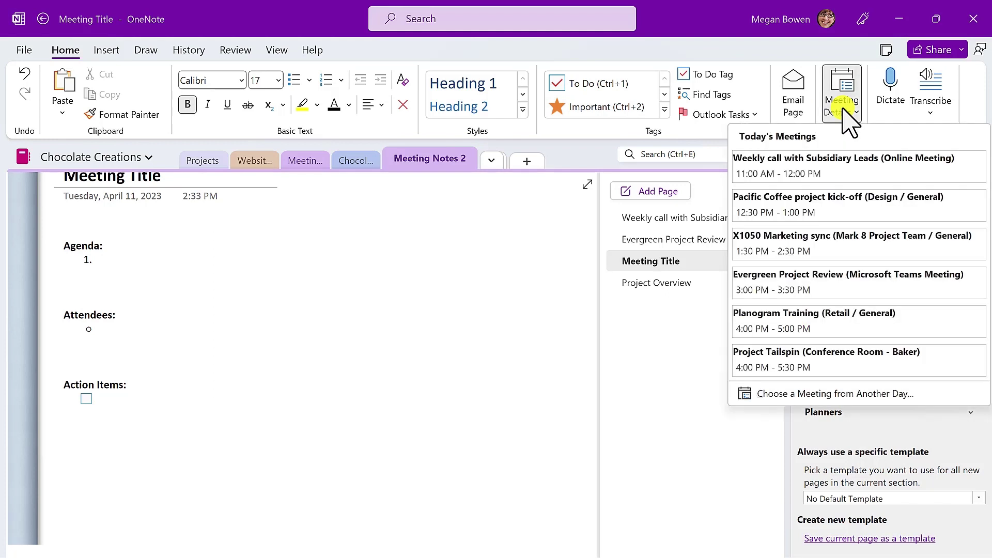
pyautogui.click(843, 274)
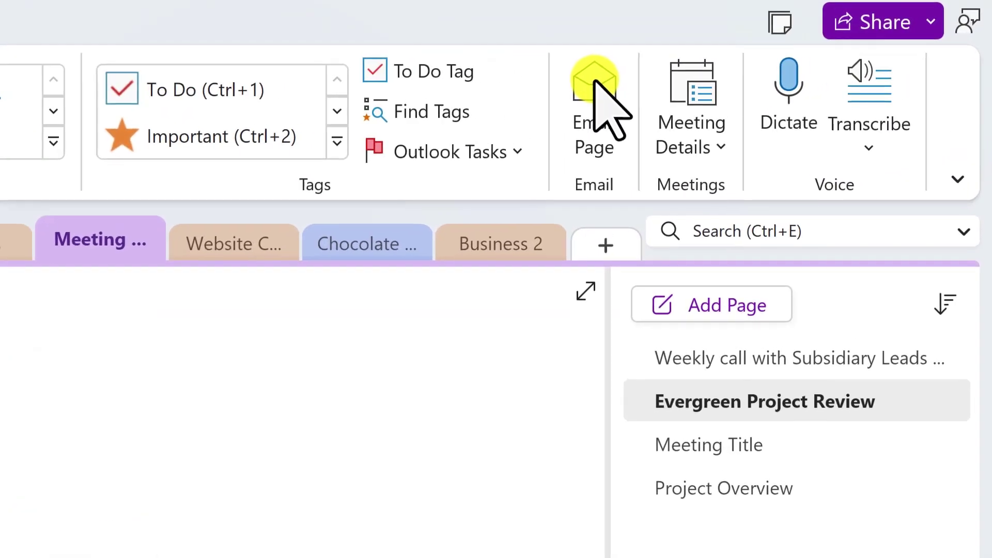
# Email the Evergreen Project Review page through Outlook with Ctrl+Shift+E, then return to OneNote
pyautogui.hotkey('ctrl', 'shift', 'e')
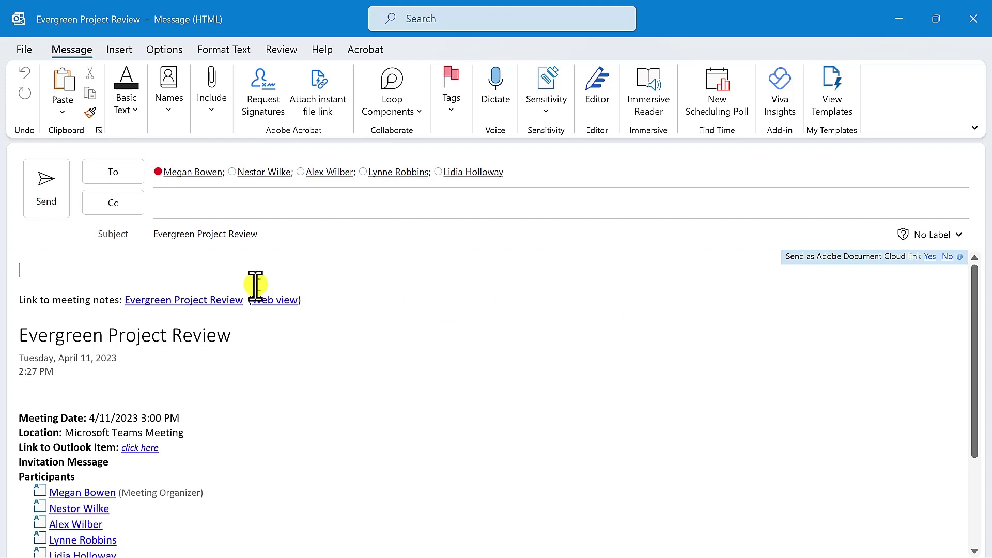
pyautogui.click(237, 279)
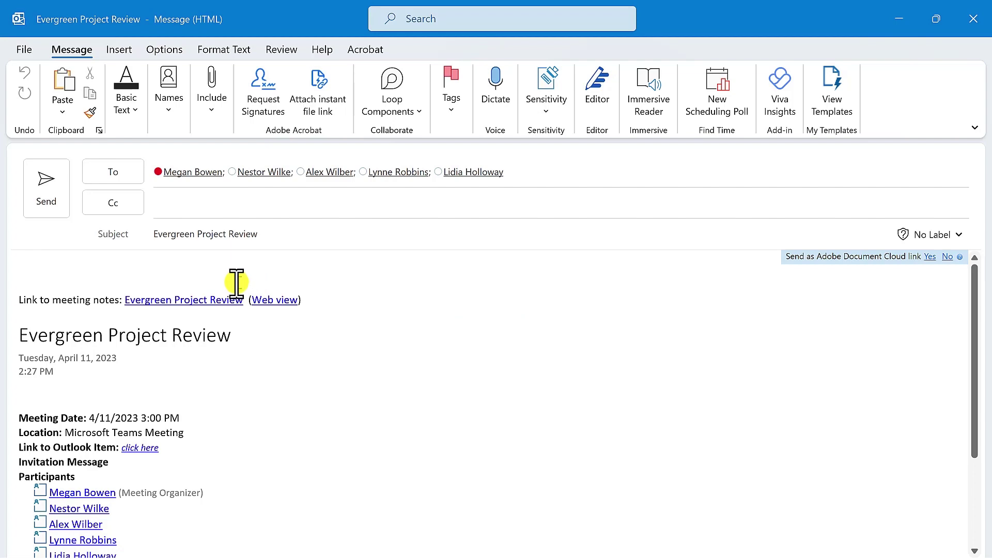
pyautogui.hotkey('alt', 'Tab')
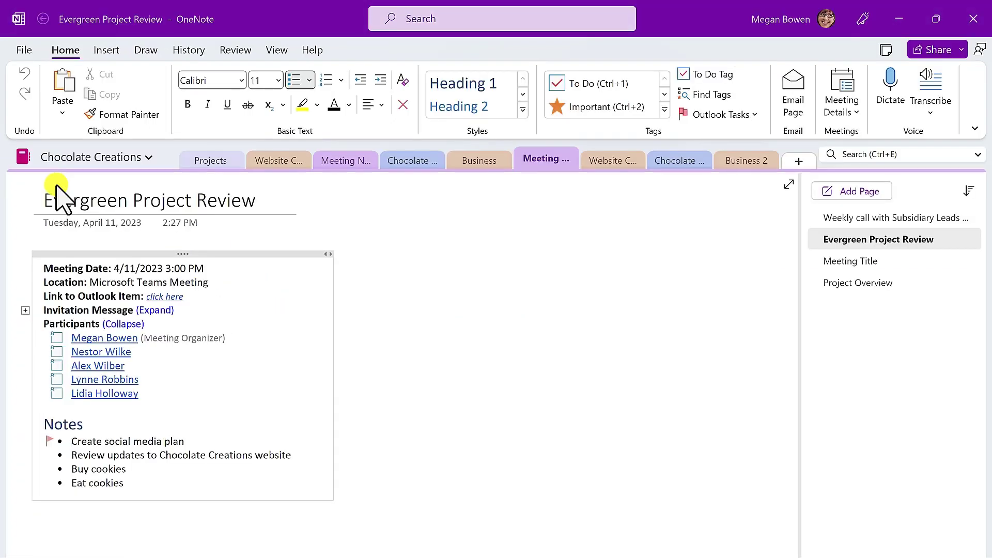